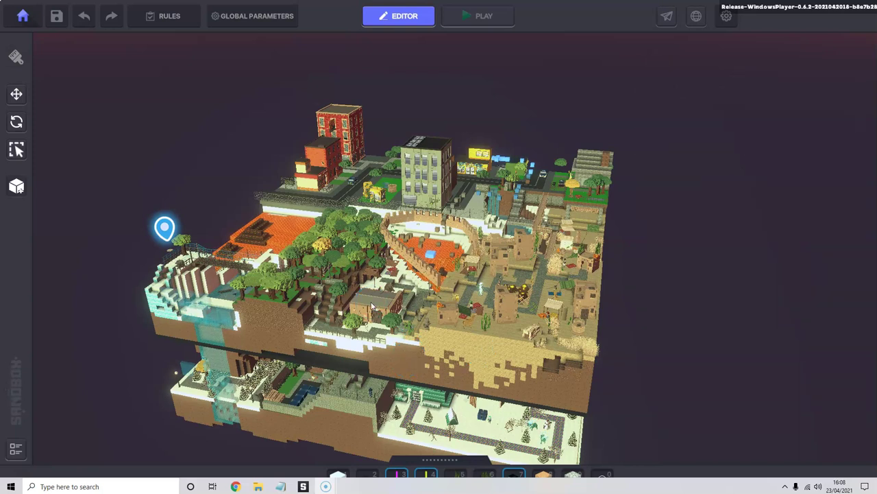
- Look over the open voxel experience from several sides, and return to the list of saved games
{"action": "left_click", "coordinate": [432, 333]}
{"action": "right_click_drag", "start_coordinate": [432, 301], "coordinate": [392, 268]}
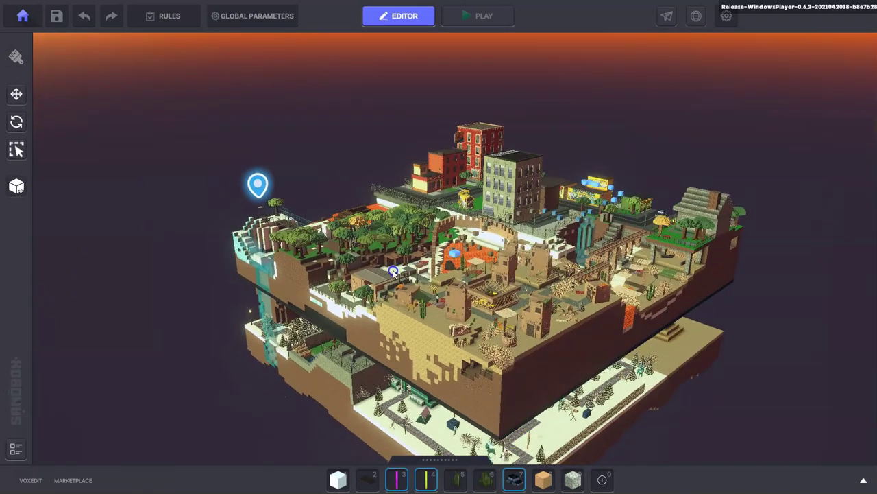
{"action": "right_click_drag", "start_coordinate": [501, 262], "coordinate": [544, 298]}
{"action": "right_click_drag", "start_coordinate": [414, 323], "coordinate": [501, 264]}
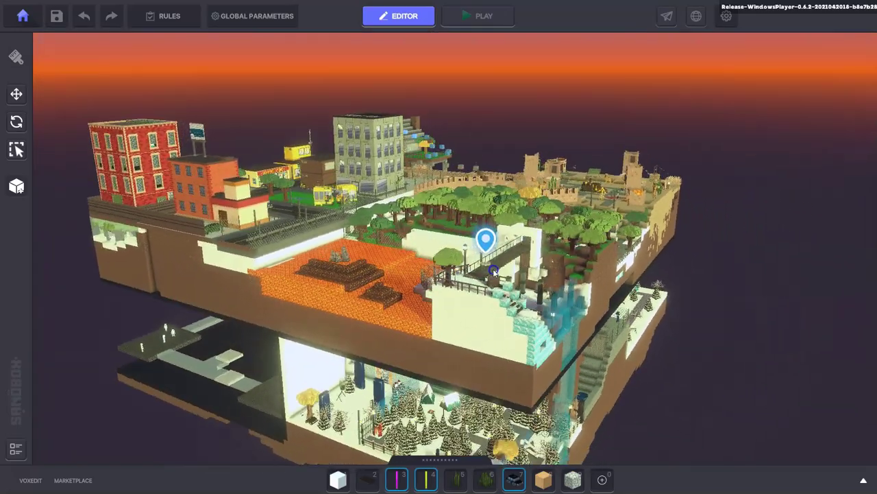
{"action": "left_click", "coordinate": [22, 15]}
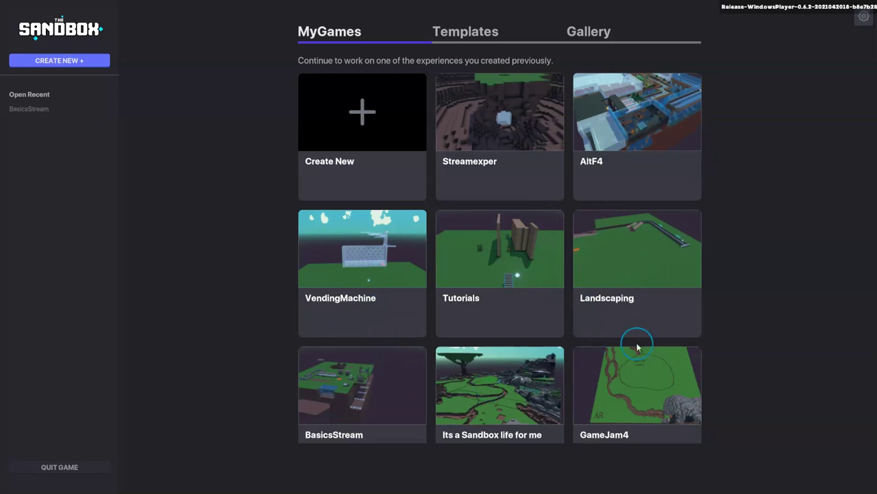
- Start generating a new experience and name it Test1
{"action": "left_click", "coordinate": [361, 114]}
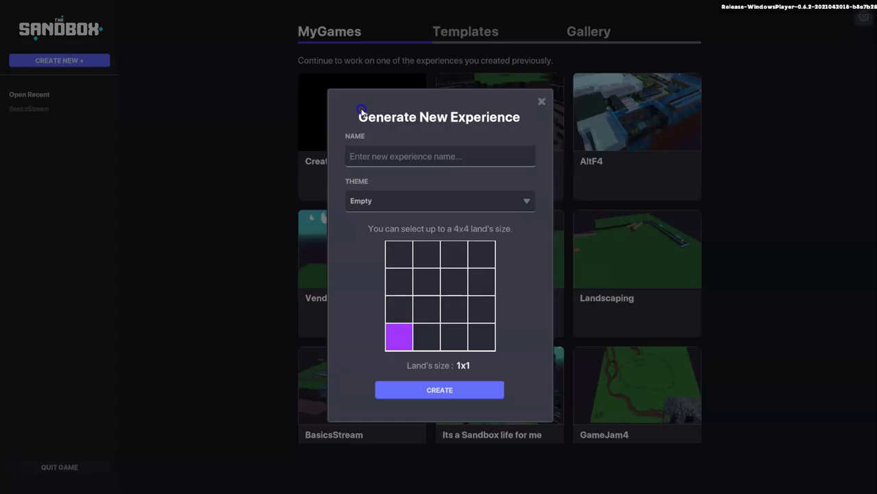
{"action": "left_click", "coordinate": [387, 155]}
{"action": "type", "text": "Test1"}
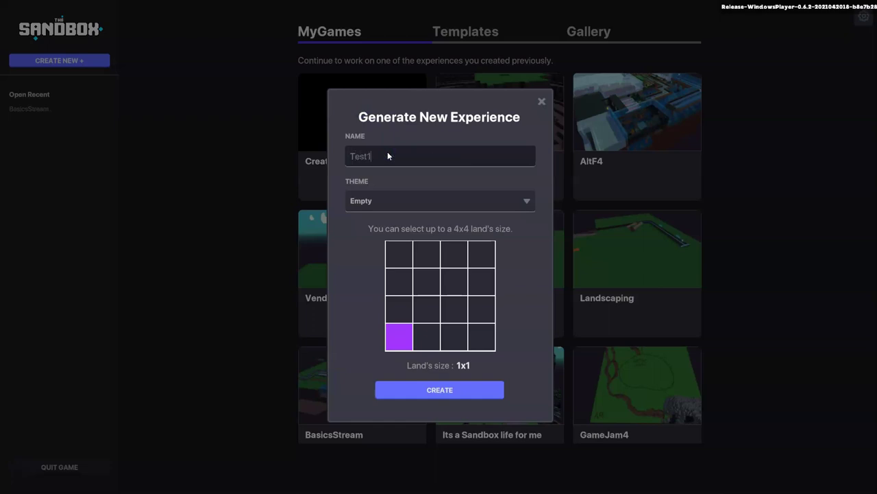
- Choose the Desert theme, keep the land size at 1x1, and create the experience
{"action": "left_click", "coordinate": [395, 201]}
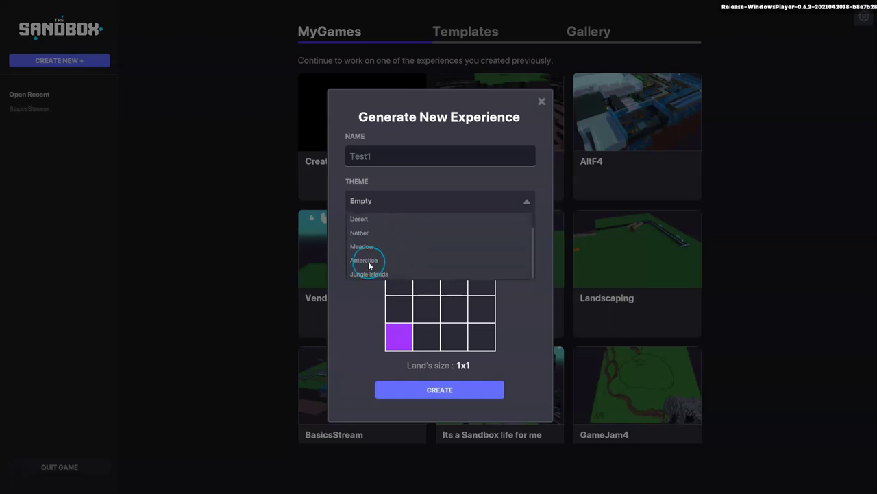
{"action": "left_click", "coordinate": [381, 225]}
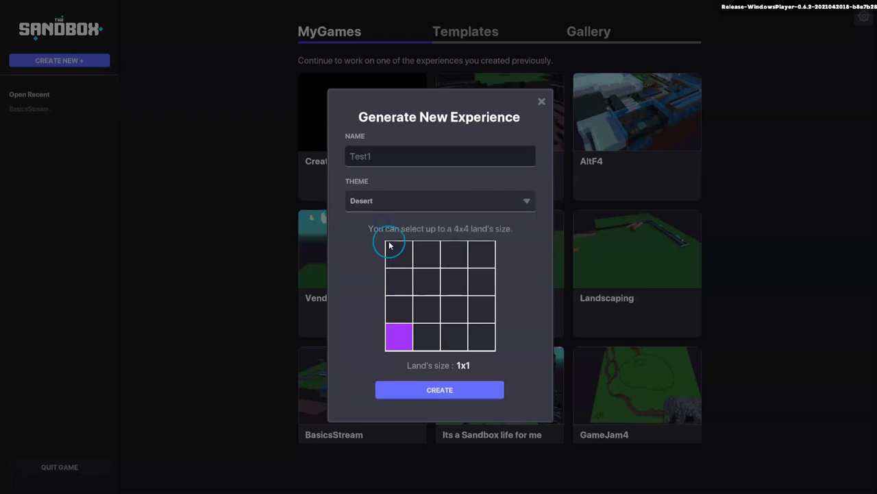
{"action": "left_click", "coordinate": [416, 202]}
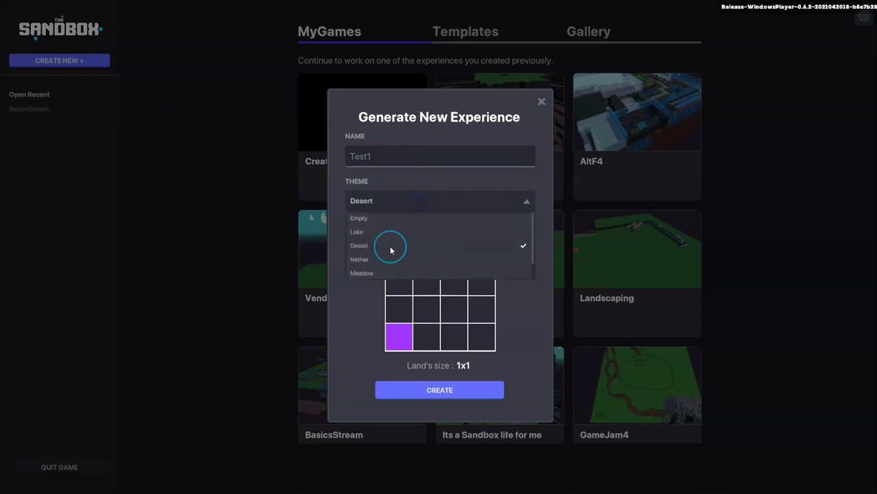
{"action": "left_click", "coordinate": [508, 332]}
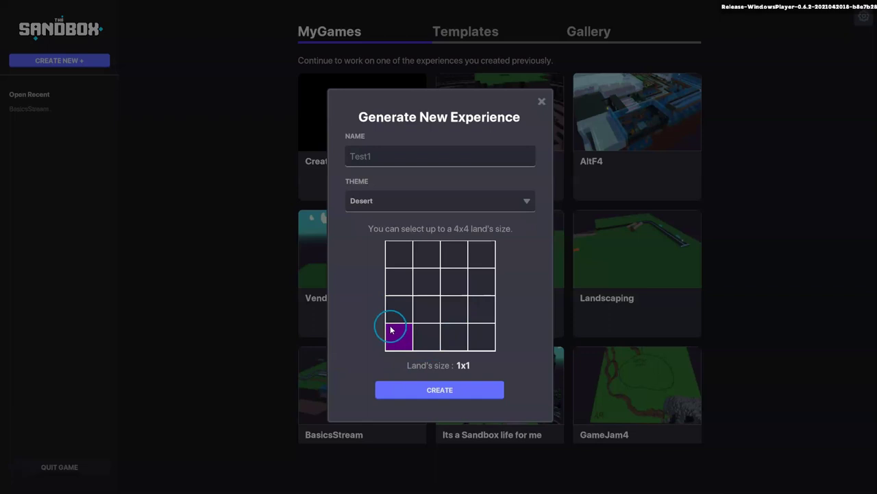
{"action": "left_click", "coordinate": [431, 389]}
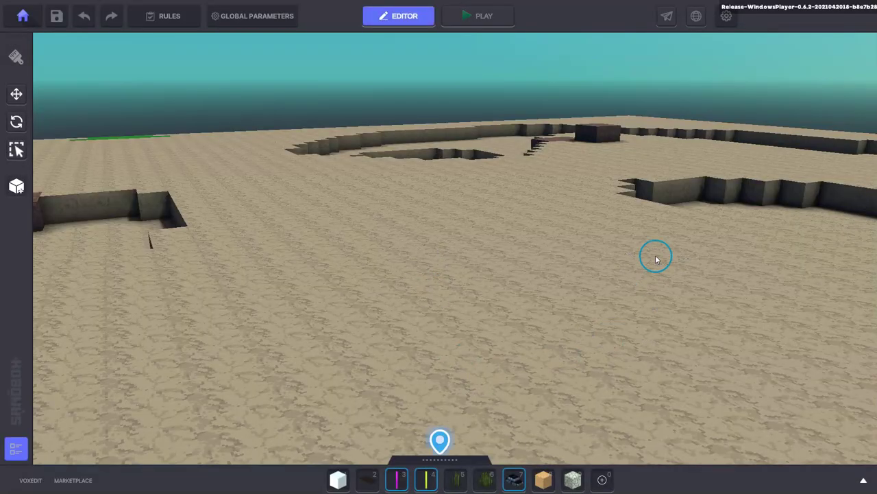
- Examine the generated desert terrain around the spawn point at closer and wider zoom levels
{"action": "scroll", "coordinate": [656, 256], "scroll_direction": "down", "scroll_amount": 3}
{"action": "left_click_drag", "start_coordinate": [691, 293], "coordinate": [645, 282]}
{"action": "scroll", "coordinate": [646, 282], "scroll_direction": "down", "scroll_amount": 4}
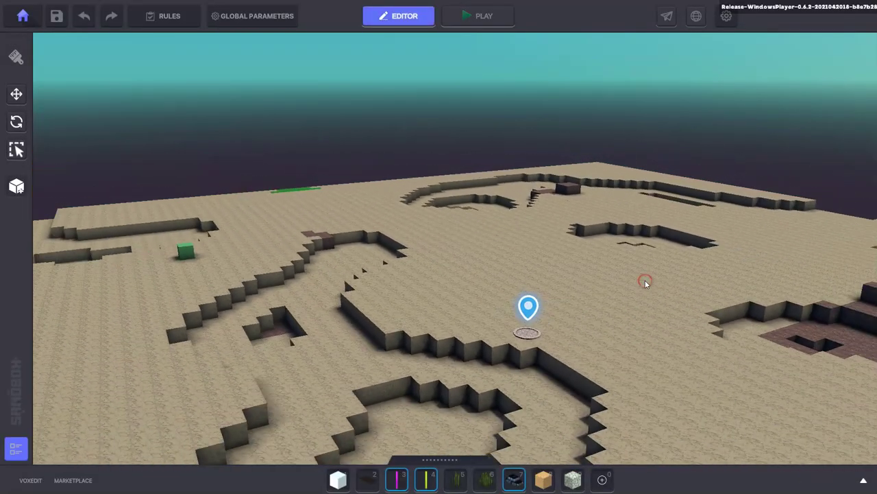
{"action": "key", "text": "s"}
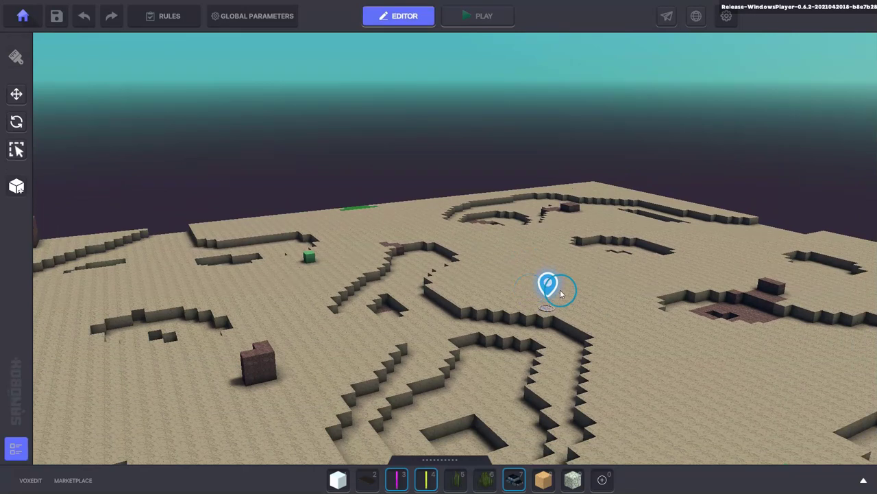
{"action": "left_click_drag", "start_coordinate": [596, 338], "coordinate": [579, 322]}
{"action": "scroll", "coordinate": [565, 301], "scroll_direction": "up", "scroll_amount": 4}
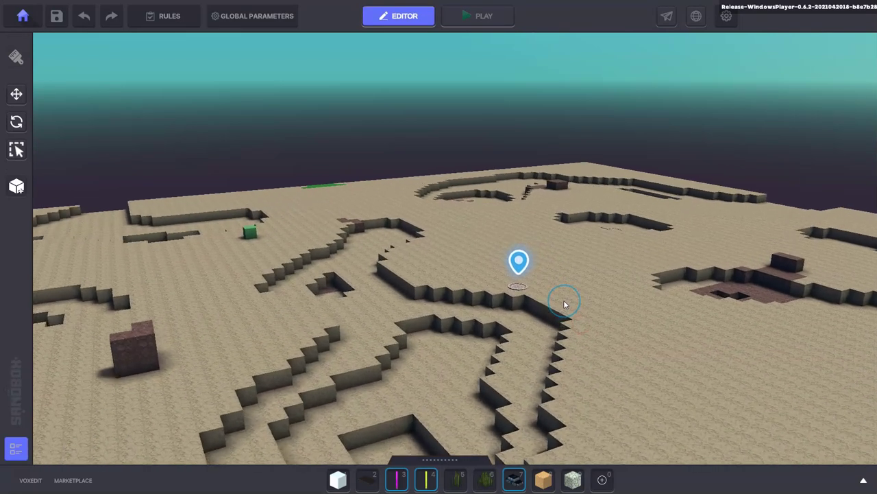
{"action": "scroll", "coordinate": [565, 304], "scroll_direction": "up", "scroll_amount": 1}
{"action": "scroll", "coordinate": [565, 307], "scroll_direction": "down", "scroll_amount": 3}
{"action": "scroll", "coordinate": [564, 313], "scroll_direction": "up", "scroll_amount": 1}
{"action": "scroll", "coordinate": [564, 315], "scroll_direction": "down", "scroll_amount": 4}
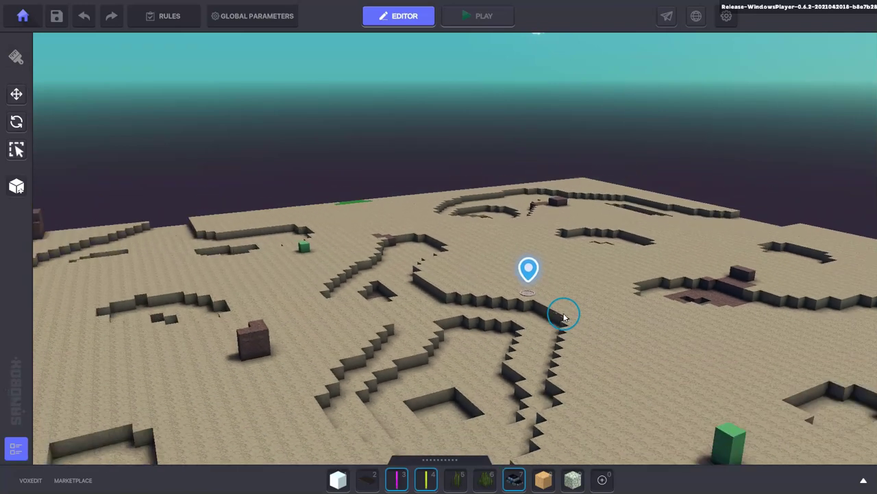
{"action": "scroll", "coordinate": [565, 322], "scroll_direction": "down", "scroll_amount": 5}
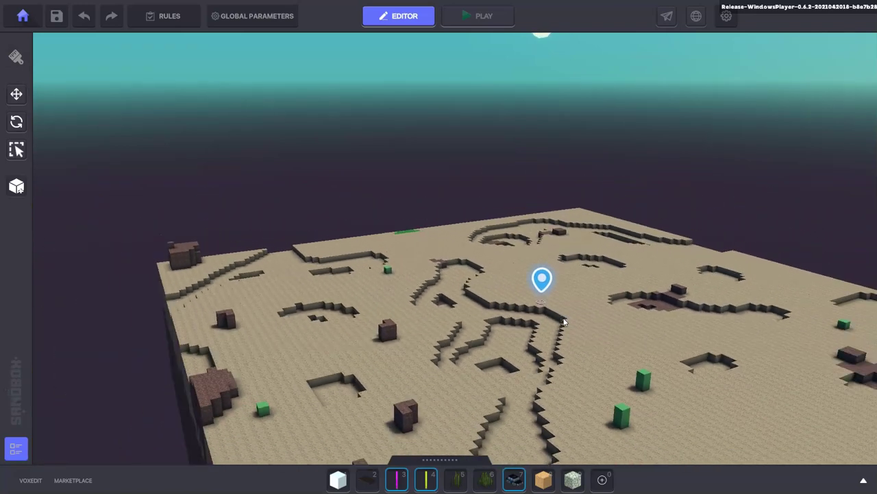
{"action": "scroll", "coordinate": [564, 322], "scroll_direction": "up", "scroll_amount": 4}
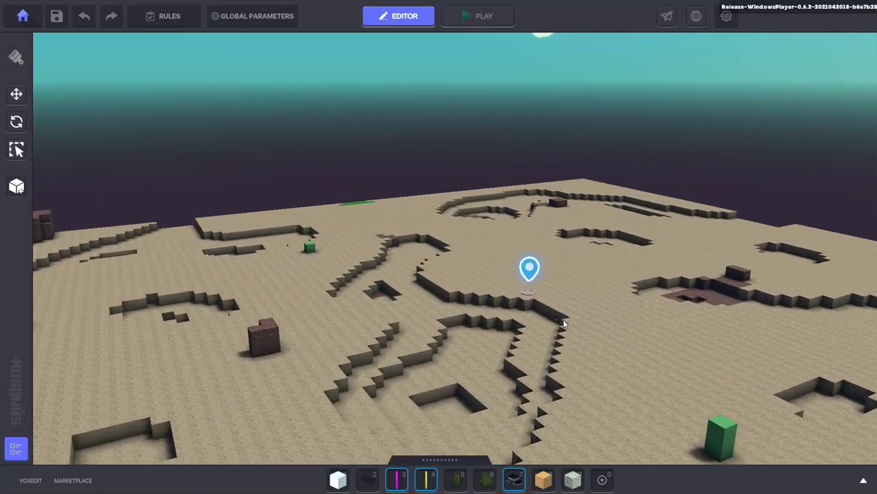
{"action": "scroll", "coordinate": [564, 323], "scroll_direction": "down", "scroll_amount": 4}
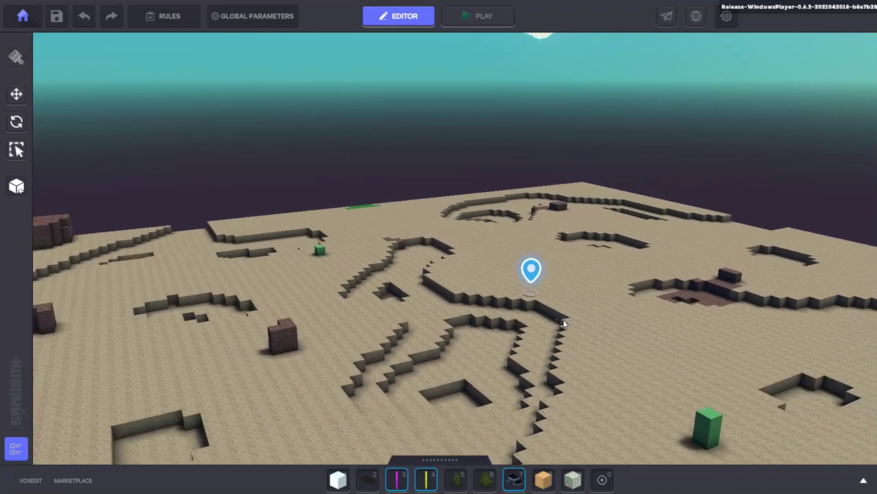
{"action": "scroll", "coordinate": [564, 323], "scroll_direction": "down", "scroll_amount": 1}
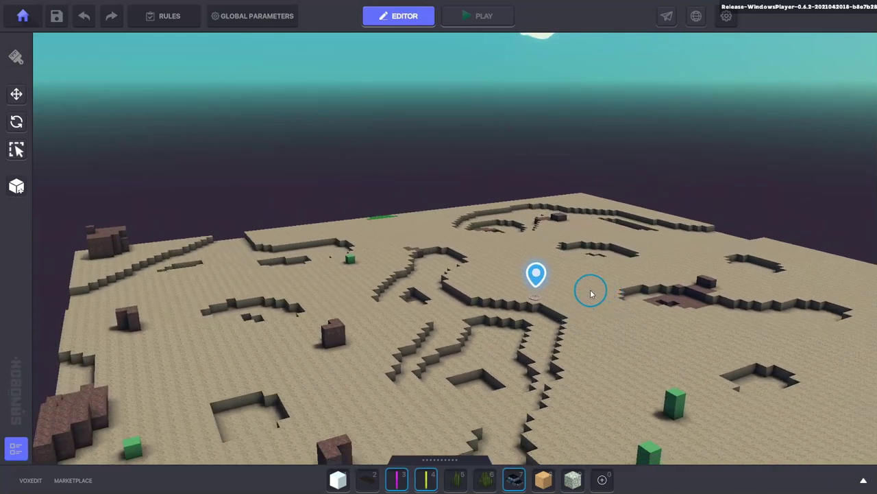
- Inspect the brown rock outcrops, trenches and green blocks between the spawn point and the edge of the desert land
{"action": "mouse_move", "coordinate": [605, 288]}
{"action": "right_mouse_down"}
{"action": "mouse_move", "coordinate": [439, 260]}
{"action": "mouse_move", "coordinate": [315, 307]}
{"action": "mouse_move", "coordinate": [413, 340]}
{"action": "mouse_move", "coordinate": [615, 261]}
{"action": "mouse_move", "coordinate": [695, 327]}
{"action": "mouse_move", "coordinate": [523, 333]}
{"action": "mouse_move", "coordinate": [530, 162]}
{"action": "mouse_move", "coordinate": [660, 141]}
{"action": "mouse_move", "coordinate": [672, 159]}
{"action": "right_mouse_up"}
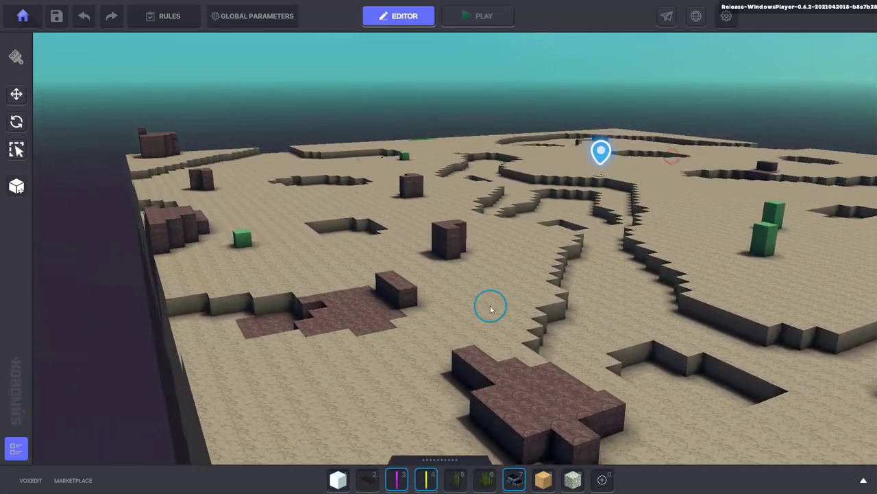
{"action": "right_click_drag", "start_coordinate": [491, 309], "coordinate": [436, 334]}
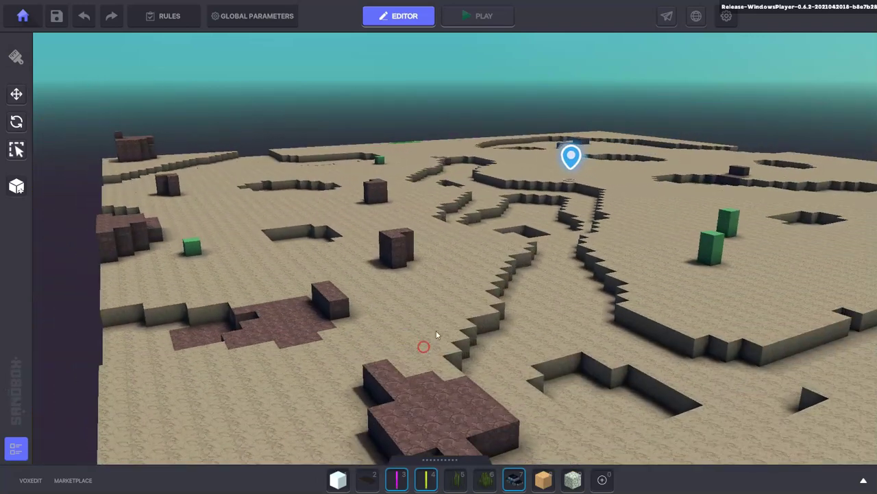
{"action": "right_click_drag", "start_coordinate": [682, 173], "coordinate": [535, 282]}
{"action": "left_click", "coordinate": [409, 270]}
{"action": "scroll", "coordinate": [311, 249], "scroll_direction": "down", "scroll_amount": 3}
{"action": "middle_click_drag", "start_coordinate": [258, 238], "coordinate": [342, 261]}
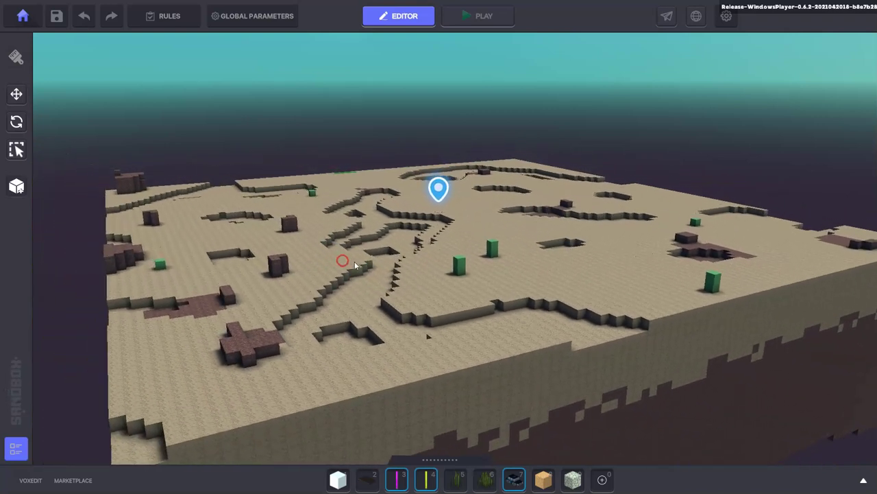
{"action": "scroll", "coordinate": [411, 261], "scroll_direction": "down", "scroll_amount": 2}
{"action": "middle_click_drag", "start_coordinate": [449, 232], "coordinate": [473, 262]}
{"action": "scroll", "coordinate": [436, 253], "scroll_direction": "up", "scroll_amount": 3}
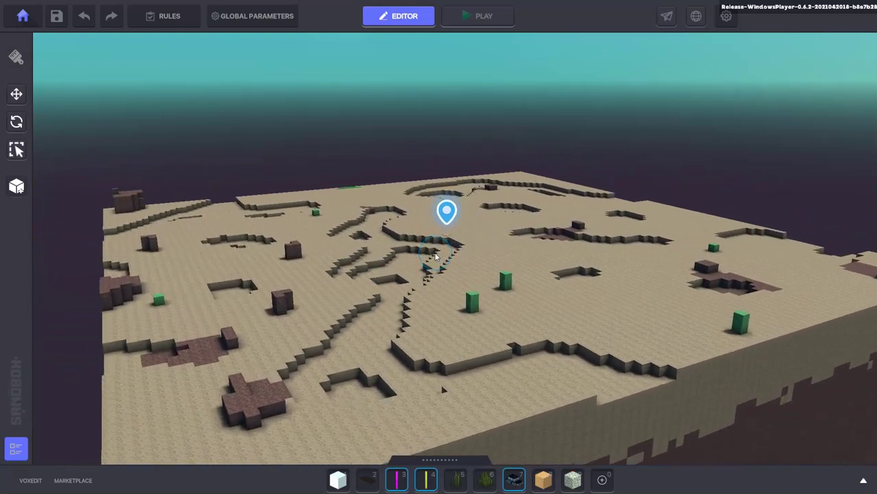
{"action": "scroll", "coordinate": [435, 257], "scroll_direction": "up", "scroll_amount": 3}
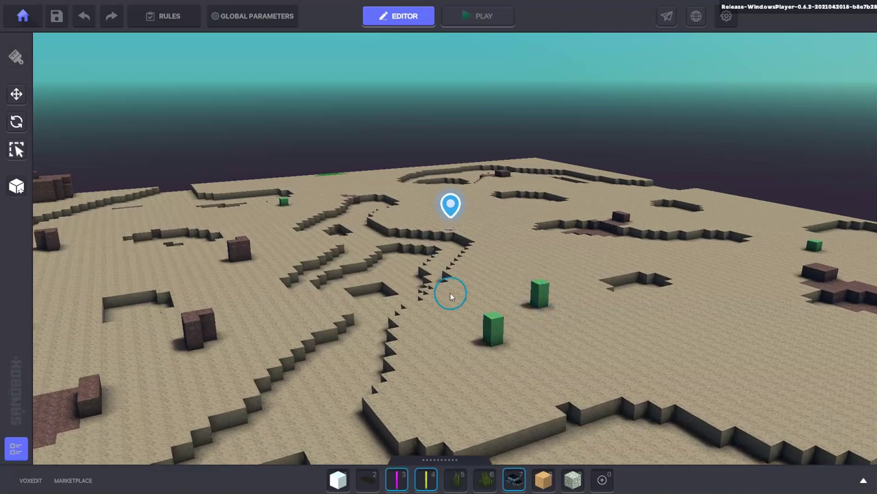
{"action": "left_click", "coordinate": [440, 261]}
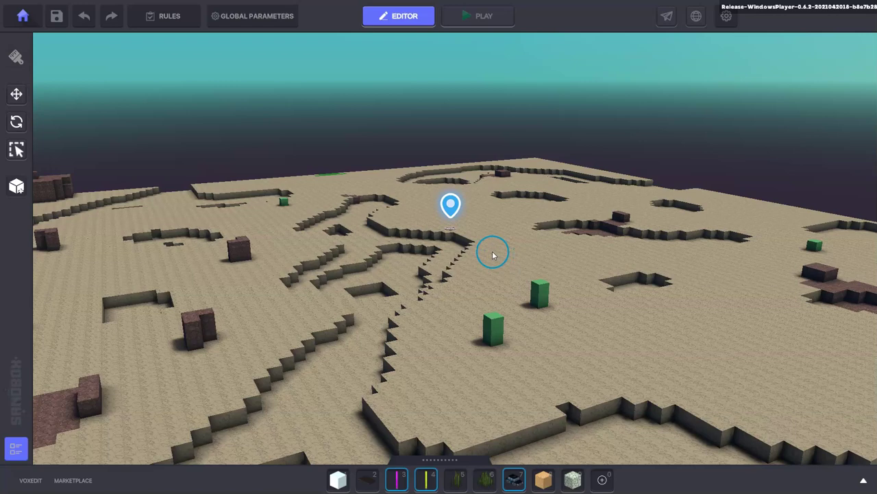
- Examine the layout of the whole desert land from above and from different angles and camera heights
{"action": "right_click_drag", "start_coordinate": [490, 253], "coordinate": [449, 264]}
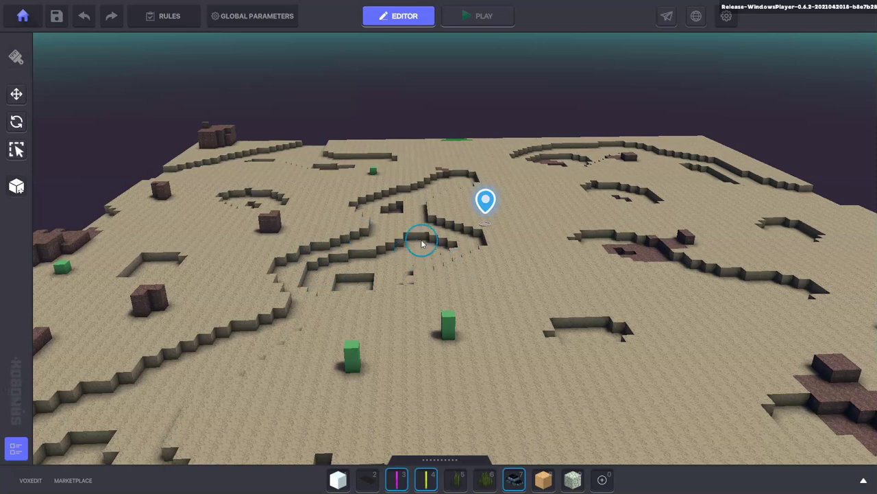
{"action": "right_click_drag", "start_coordinate": [382, 304], "coordinate": [404, 289]}
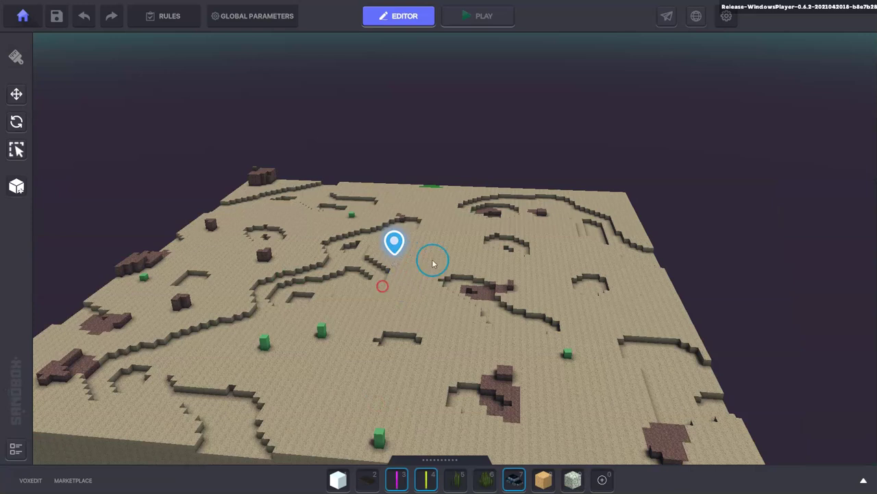
{"action": "right_click_drag", "start_coordinate": [433, 261], "coordinate": [433, 272]}
{"action": "left_click_drag", "start_coordinate": [433, 272], "coordinate": [336, 313]}
{"action": "right_click_drag", "start_coordinate": [335, 313], "coordinate": [464, 314]}
{"action": "left_click_drag", "start_coordinate": [464, 315], "coordinate": [424, 293]}
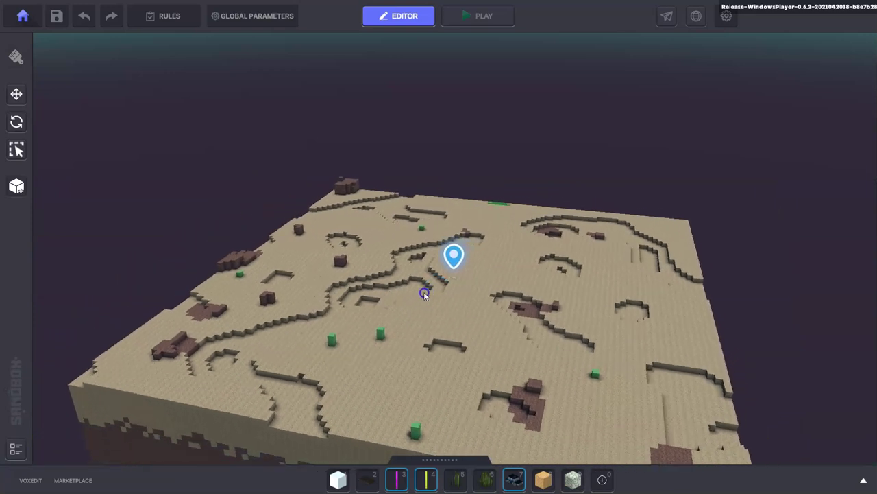
{"action": "right_click_drag", "start_coordinate": [423, 291], "coordinate": [458, 286]}
{"action": "key", "text": "e"}
{"action": "key", "text": "q"}
{"action": "key", "text": "e"}
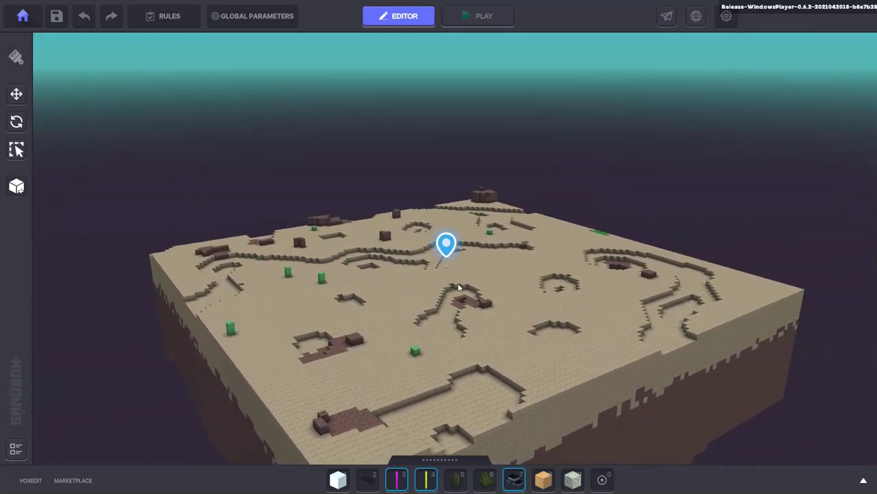
{"action": "key", "text": "q"}
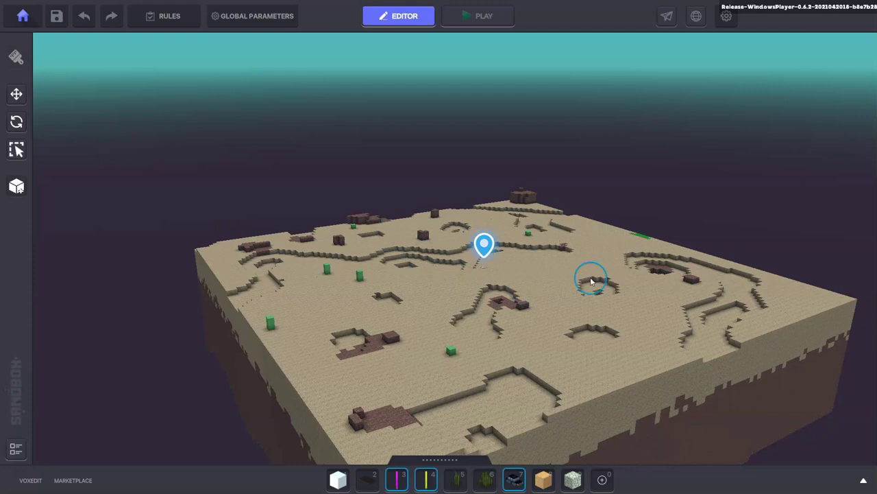
- Examine the desert land from the opposite side, facing the edge with the green ground patch
{"action": "right_click_drag", "start_coordinate": [589, 290], "coordinate": [346, 292]}
{"action": "middle_click_drag", "start_coordinate": [408, 333], "coordinate": [458, 313]}
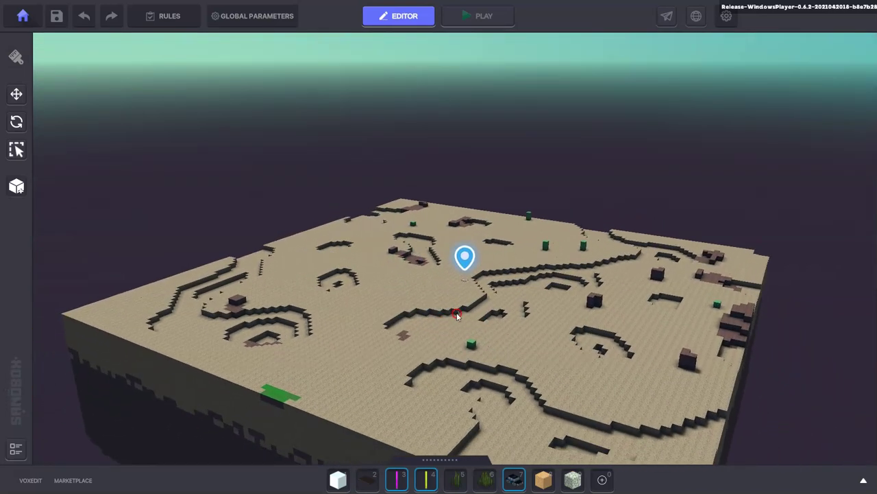
{"action": "right_click_drag", "start_coordinate": [448, 345], "coordinate": [500, 341]}
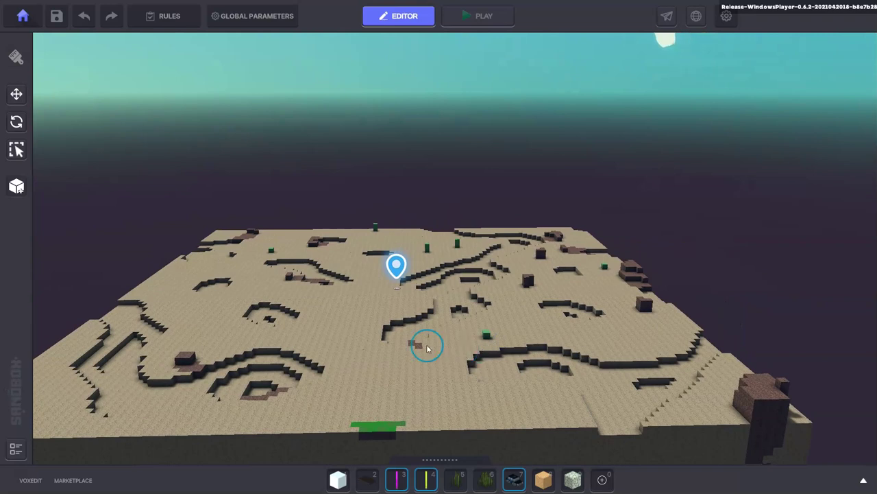
{"action": "right_click_drag", "start_coordinate": [427, 348], "coordinate": [502, 342]}
{"action": "right_click_drag", "start_coordinate": [444, 343], "coordinate": [502, 331]}
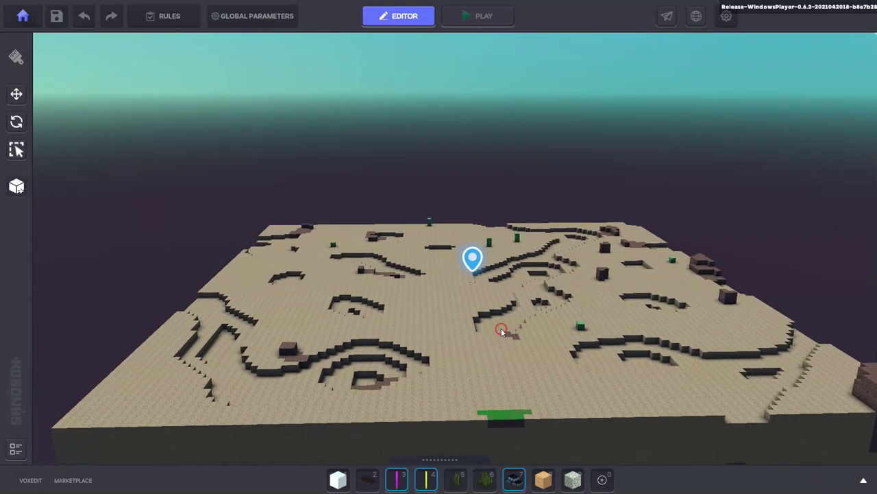
{"action": "right_click_drag", "start_coordinate": [661, 362], "coordinate": [596, 356]}
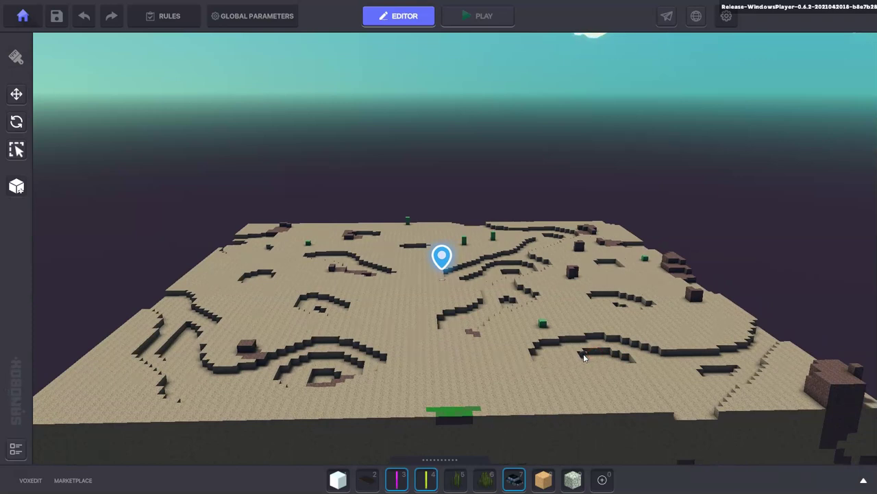
{"action": "middle_click_drag", "start_coordinate": [517, 333], "coordinate": [560, 327]}
{"action": "right_click_drag", "start_coordinate": [454, 308], "coordinate": [541, 313]}
- Survey the full desert block, including its side walls, from the side away from the green ground patch
{"action": "middle_click_drag", "start_coordinate": [420, 321], "coordinate": [615, 343]}
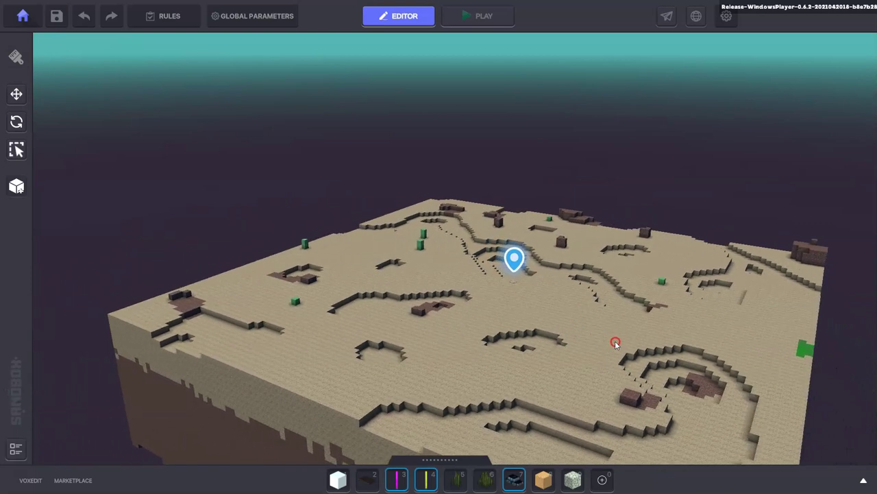
{"action": "right_click_drag", "start_coordinate": [427, 329], "coordinate": [466, 323]}
{"action": "left_click_drag", "start_coordinate": [465, 325], "coordinate": [483, 335]}
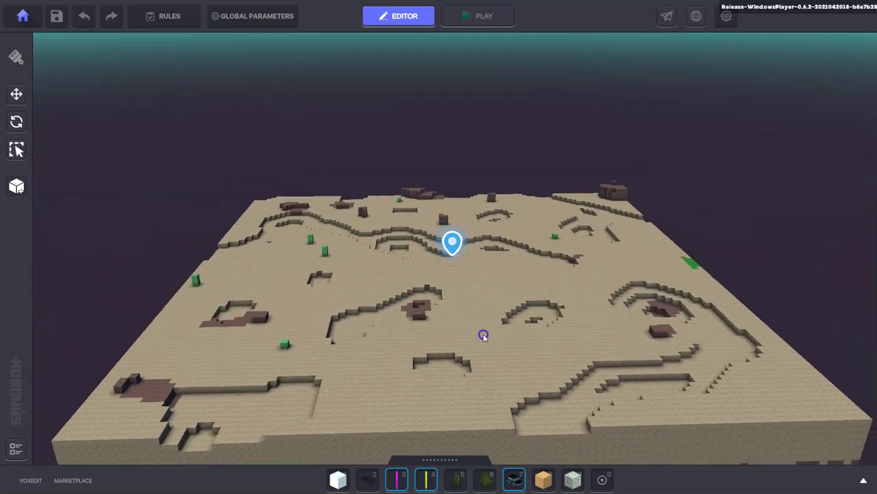
{"action": "right_click_drag", "start_coordinate": [500, 330], "coordinate": [501, 319]}
{"action": "scroll", "coordinate": [501, 320], "scroll_direction": "down", "scroll_amount": 3}
{"action": "mouse_move", "coordinate": [439, 335]}
{"action": "right_mouse_down"}
{"action": "mouse_move", "coordinate": [443, 327]}
{"action": "mouse_move", "coordinate": [442, 336]}
{"action": "right_mouse_up"}
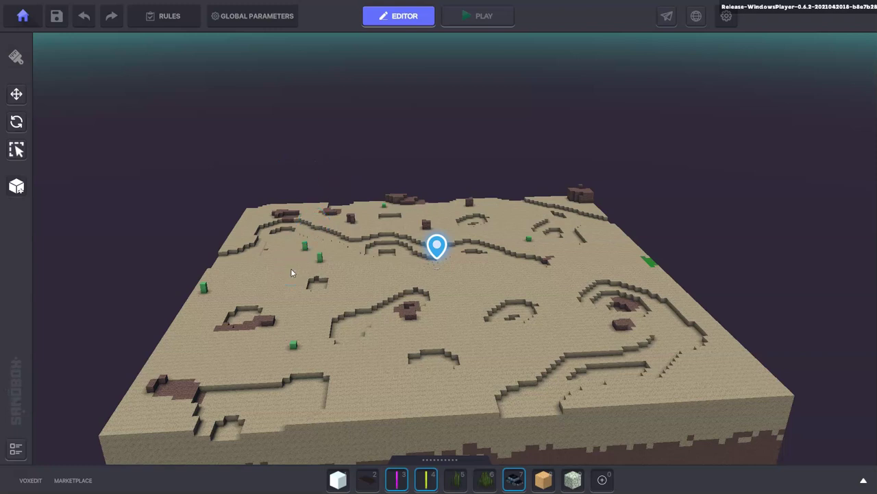
{"action": "middle_click_drag", "start_coordinate": [370, 309], "coordinate": [432, 282]}
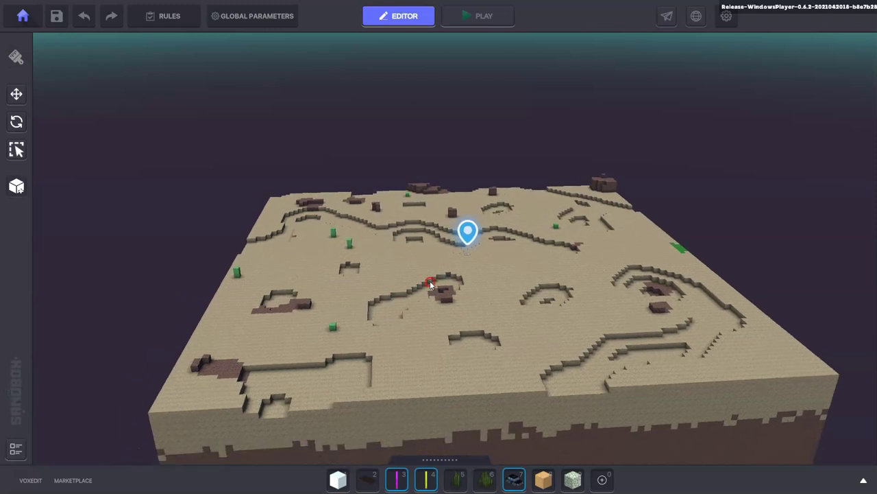
{"action": "middle_click_drag", "start_coordinate": [684, 284], "coordinate": [633, 288]}
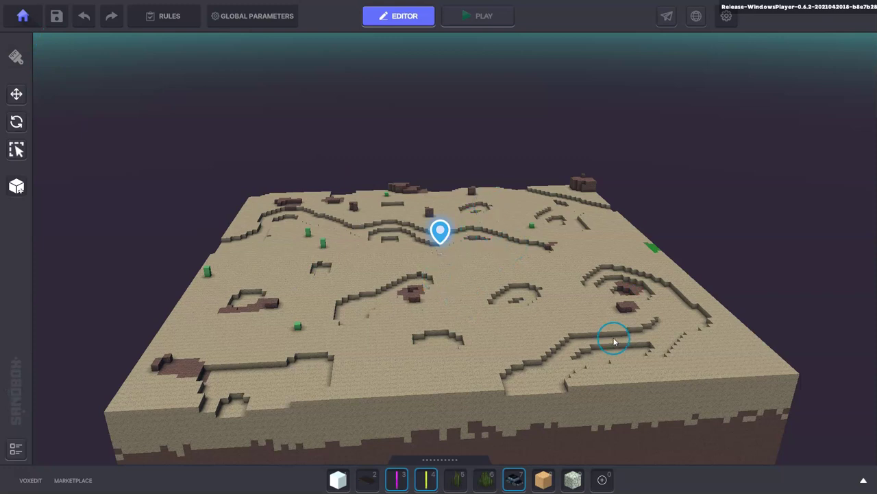
{"action": "scroll", "coordinate": [615, 341], "scroll_direction": "down", "scroll_amount": 3}
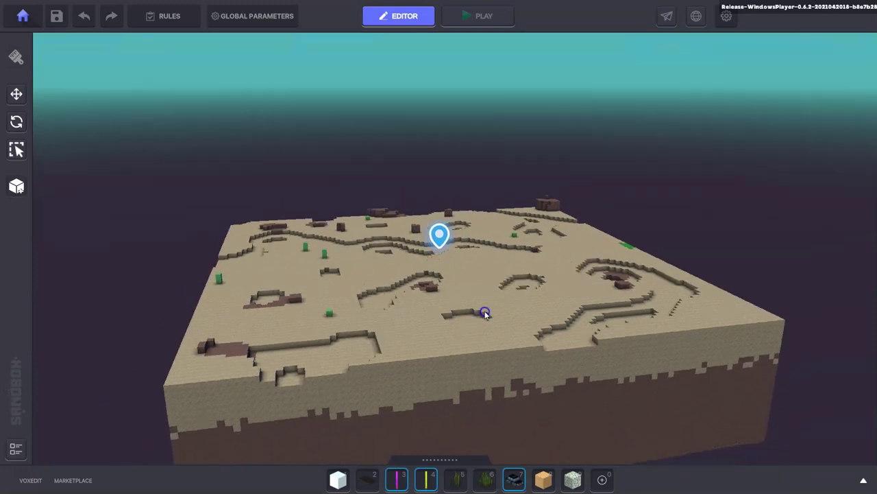